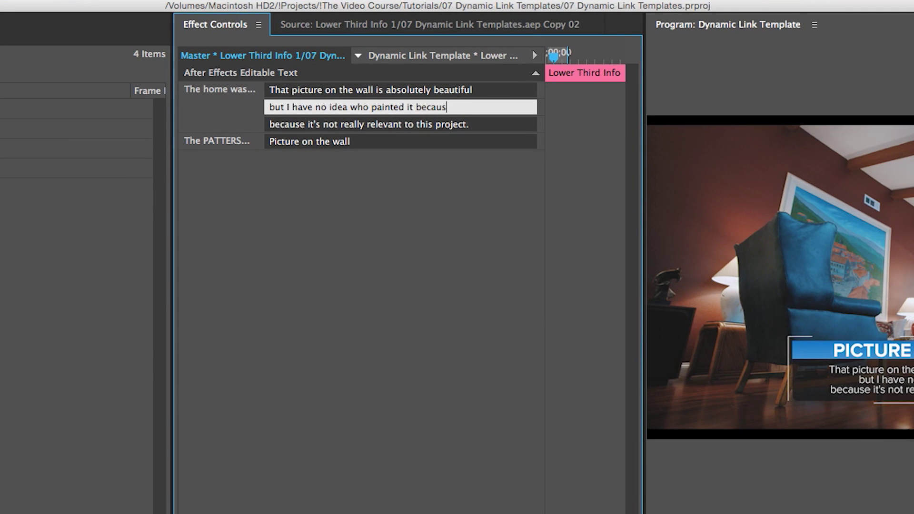
Finish the second lower-third text line with 'because' and commit the edit.
type("e")
key("Tab")
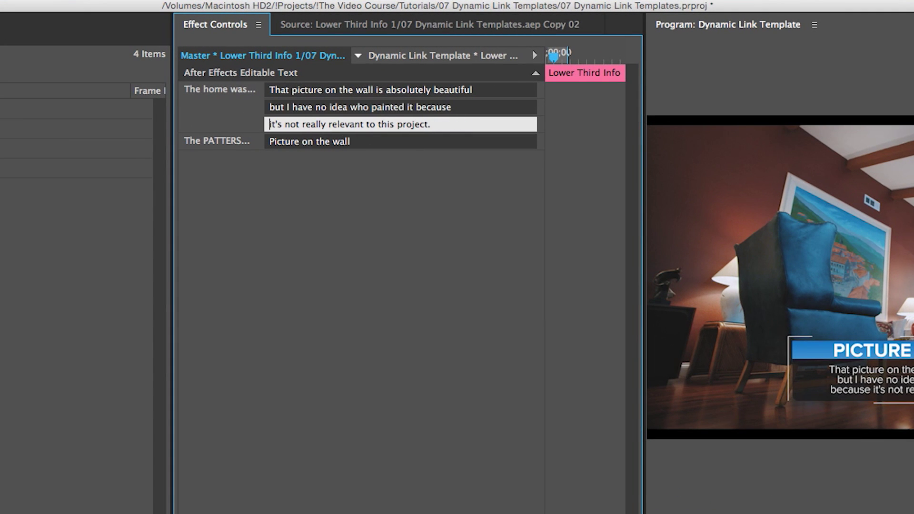
key("Tab")
left_click(632, 513)
Duplicate the Lower Third Info clip further right on V2 at 00;00;22;06.
left_click_drag(525, 424, 579, 424)
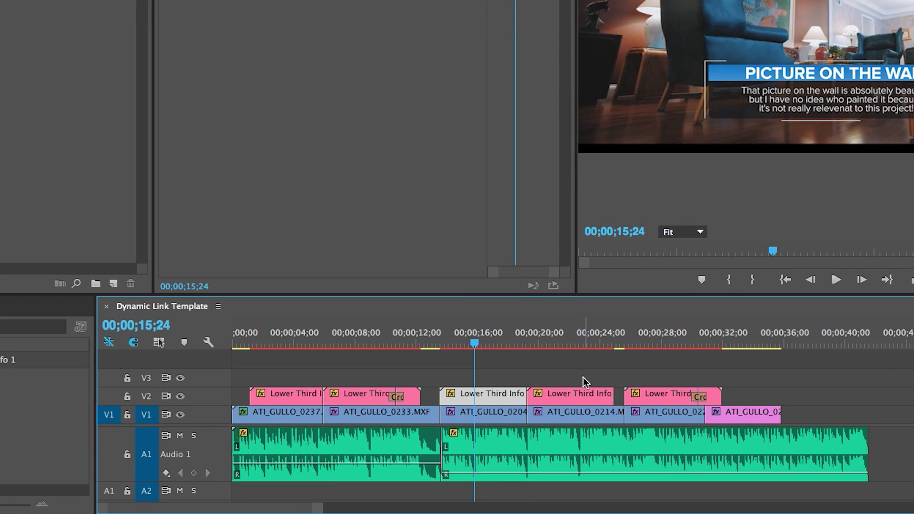
left_click(573, 344)
left_click(577, 396)
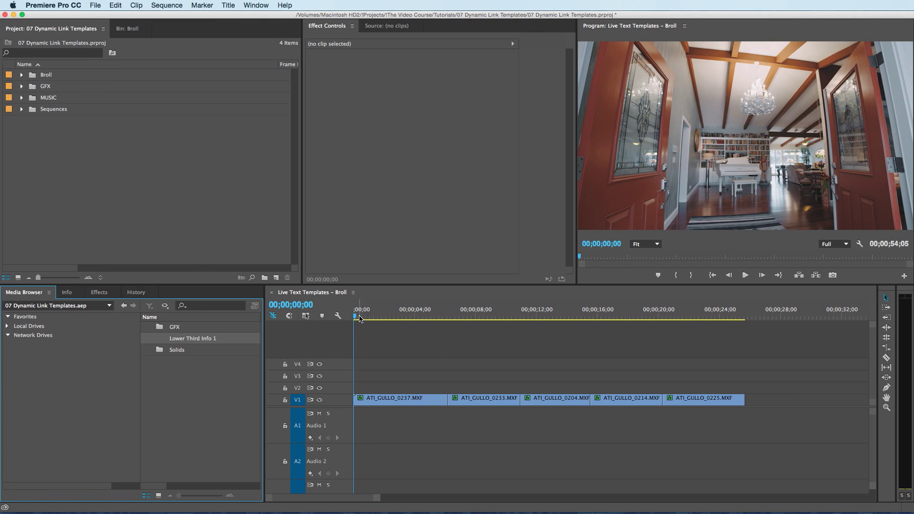
Scrub the playhead through the b-roll to 00;00;16;05 and bring up the app switcher.
left_click(363, 316)
left_click_drag(366, 317, 601, 319)
key("super+Tab")
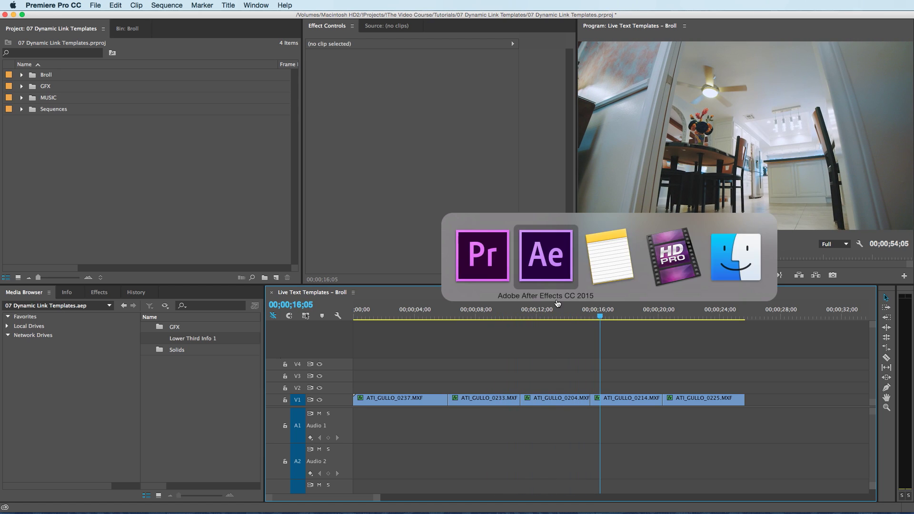
Switch to After Effects and open the Composition menu.
left_click(532, 274)
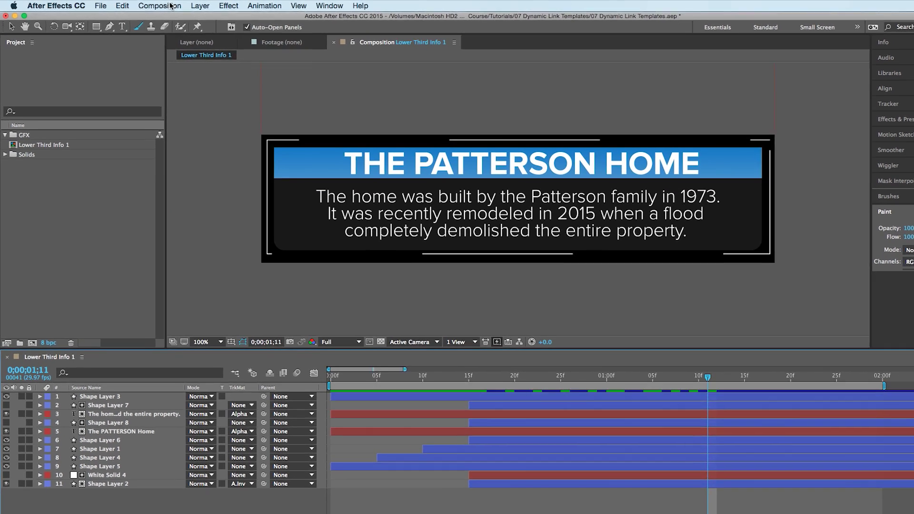
left_click(159, 6)
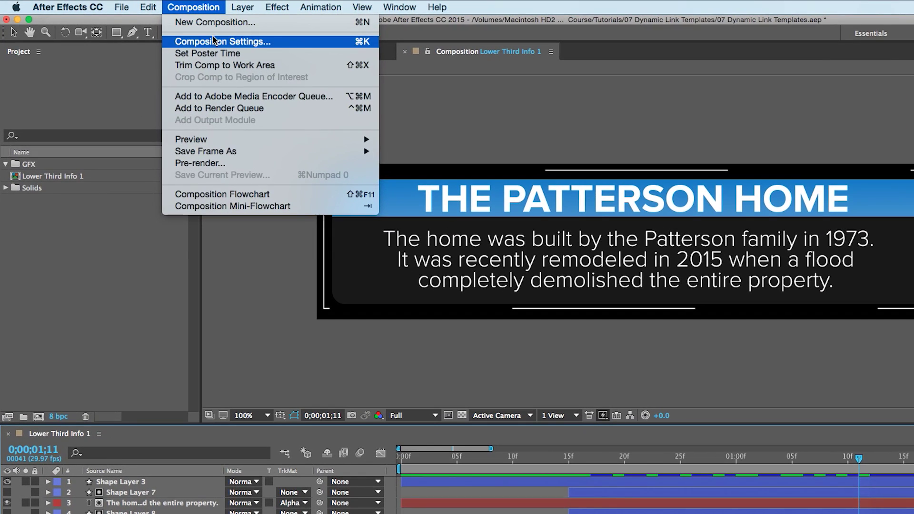
Enable Template in Lower Third Info 1's Advanced composition settings.
left_click(228, 42)
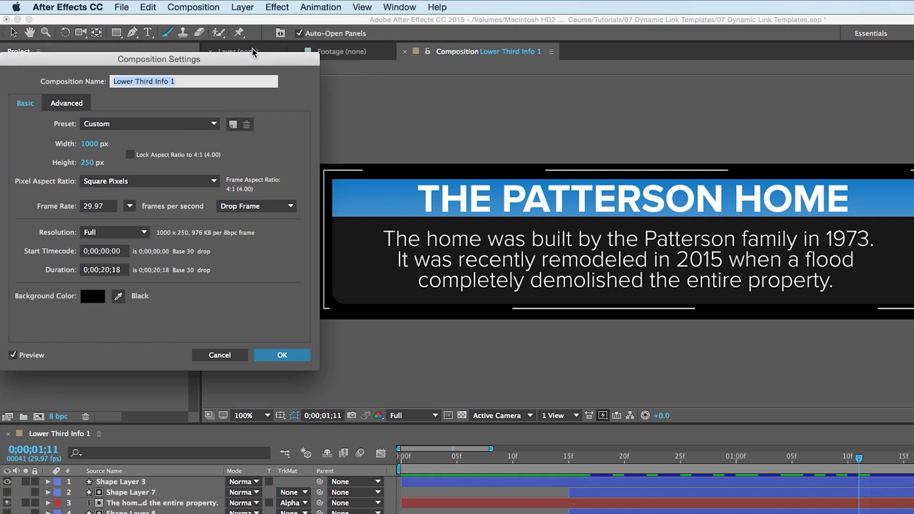
left_click(66, 103)
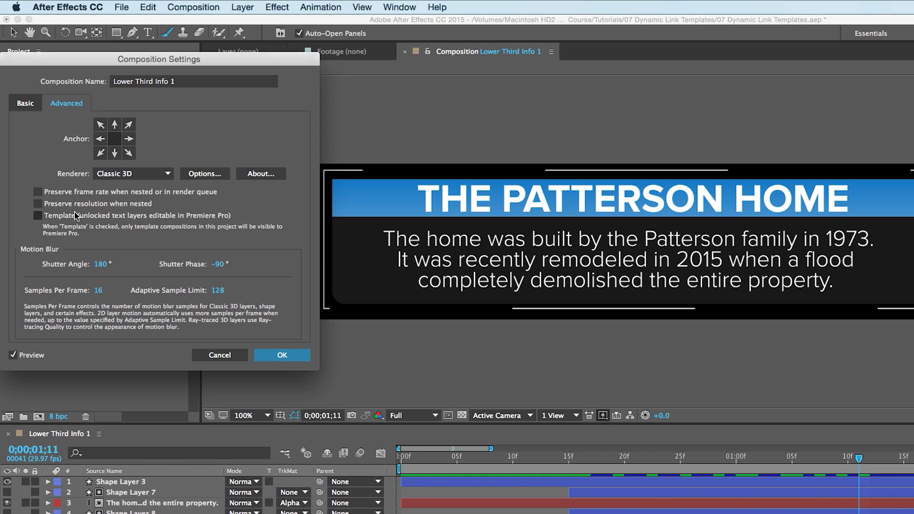
left_click(38, 216)
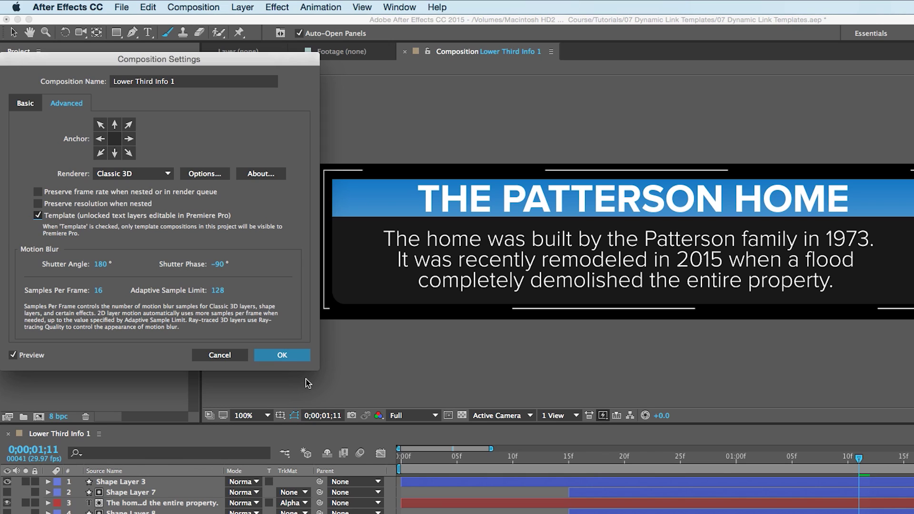
left_click(295, 356)
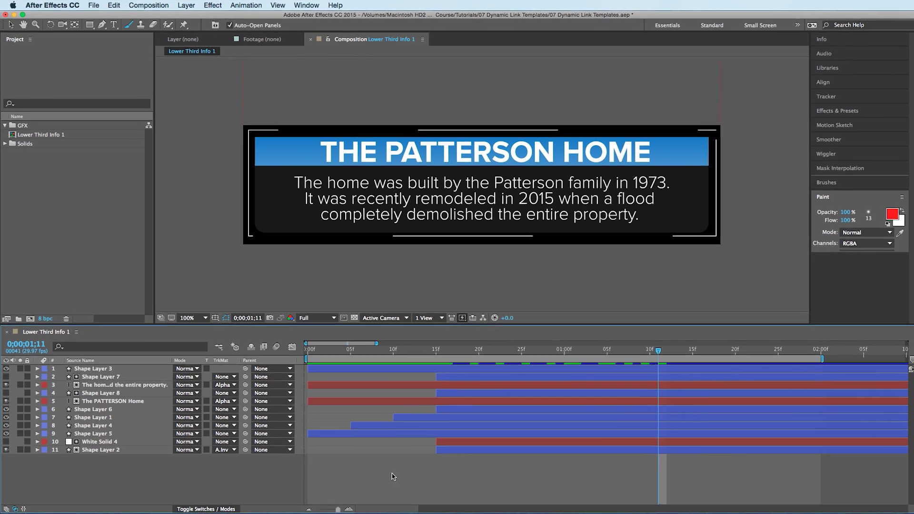
key("super+Tab")
key("super+Tab")
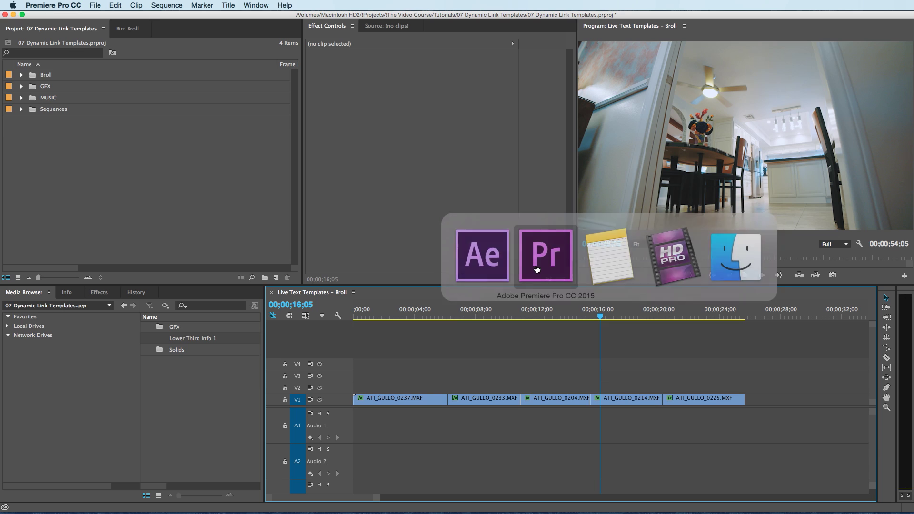
Import Lower Third Info 1 from Media Browser and place it on V2 at the sequence start.
right_click(186, 342)
left_click(198, 347)
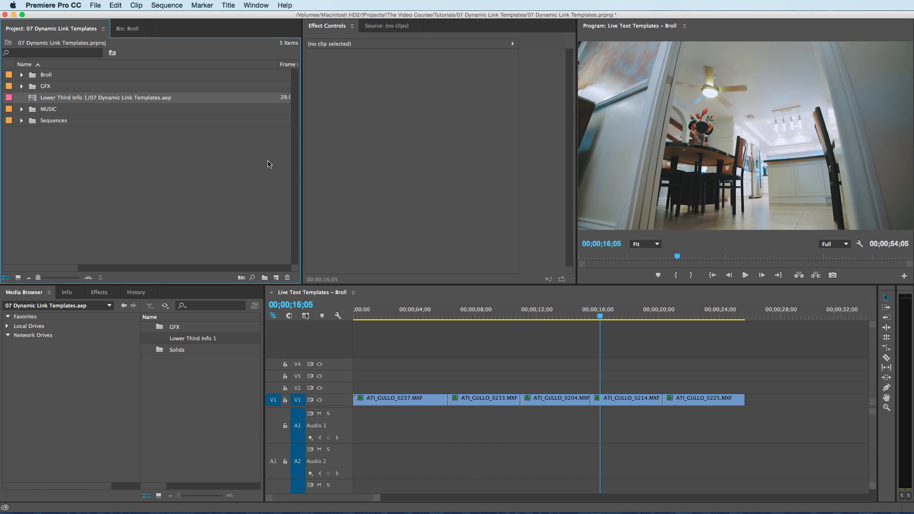
double_click(105, 97)
left_click_drag(427, 244, 353, 392)
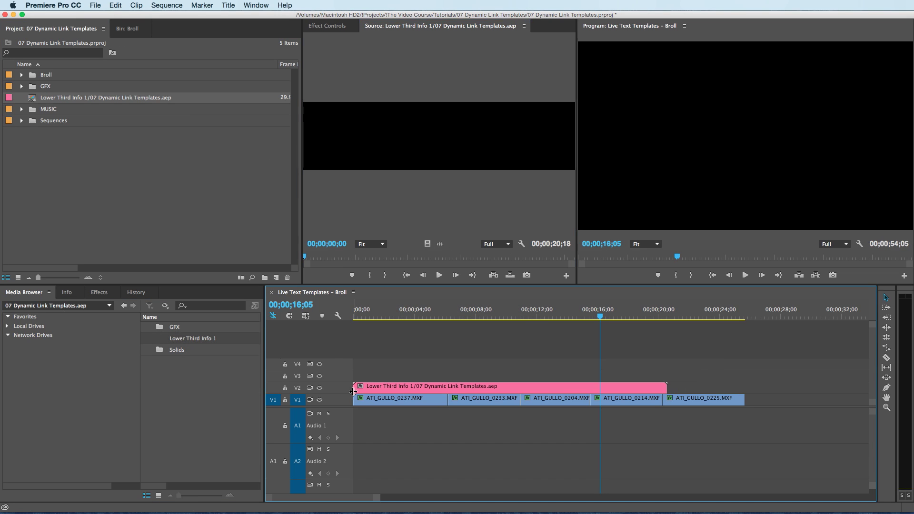
Select the lower-third clip at 00;00;02;05 and show its editable text fields in Effect Controls.
left_click(387, 314)
left_click(400, 390)
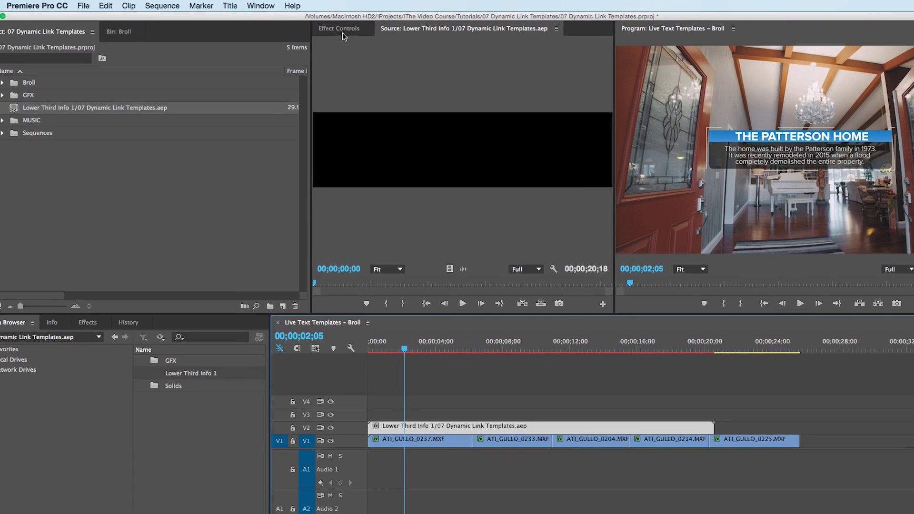
left_click(327, 26)
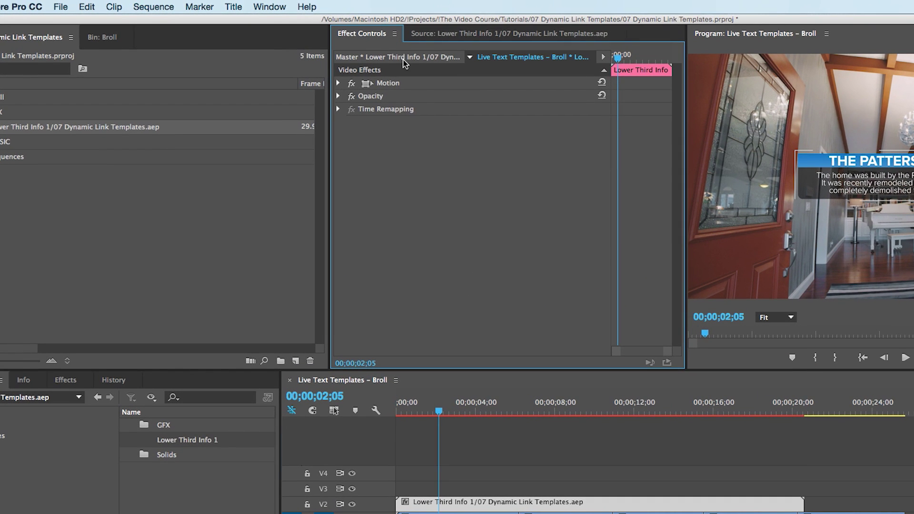
left_click(408, 57)
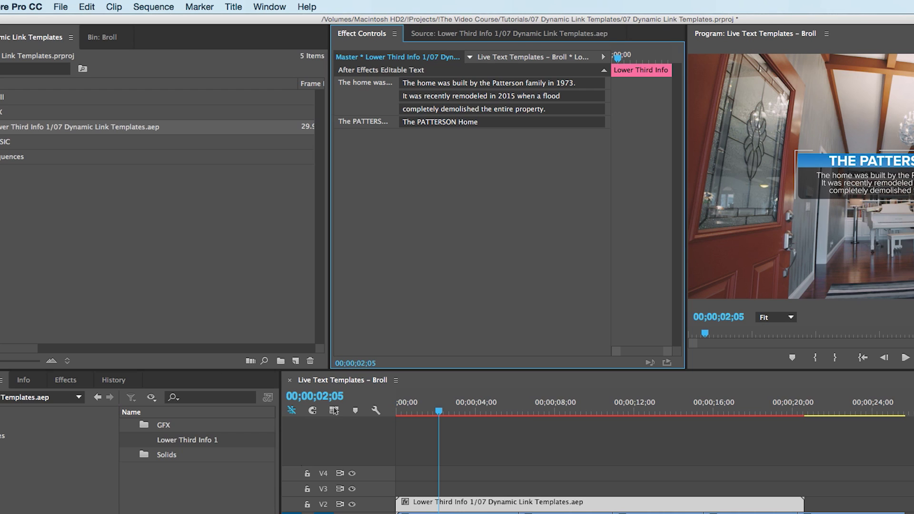
Replace the first description line's 1973 sentence with 'Test text'.
left_click(506, 84)
key("super+a")
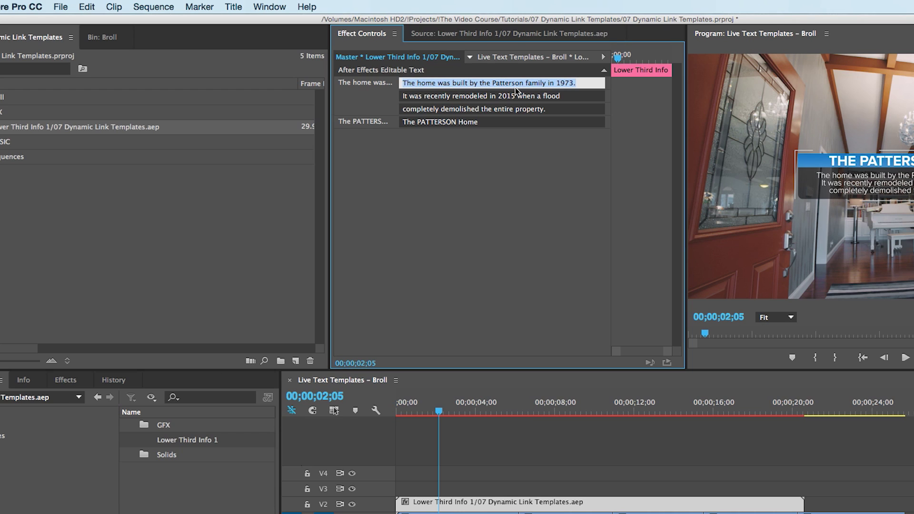
type("Test")
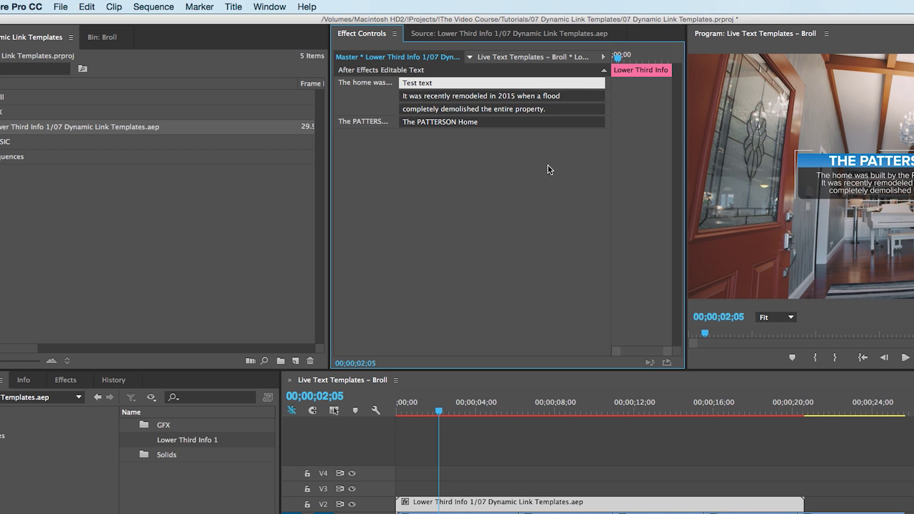
type(" text")
key("Tab")
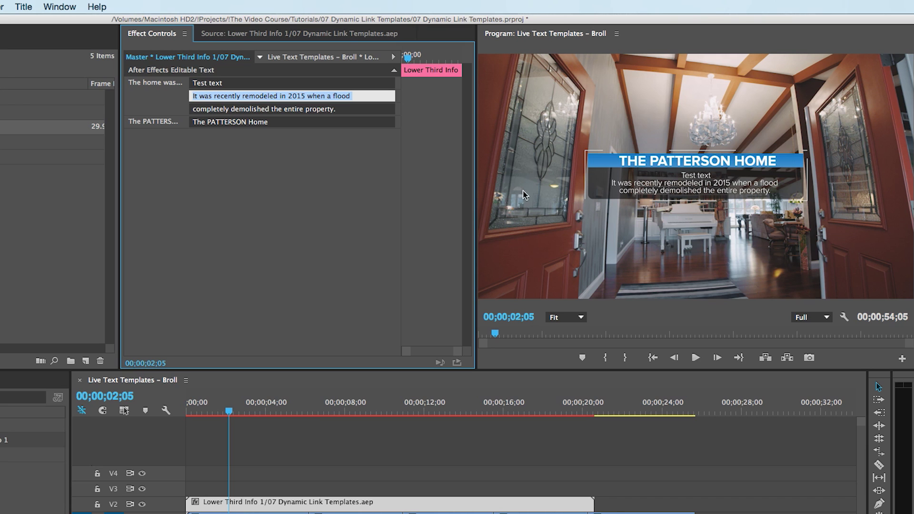
left_click(290, 446)
key("c")
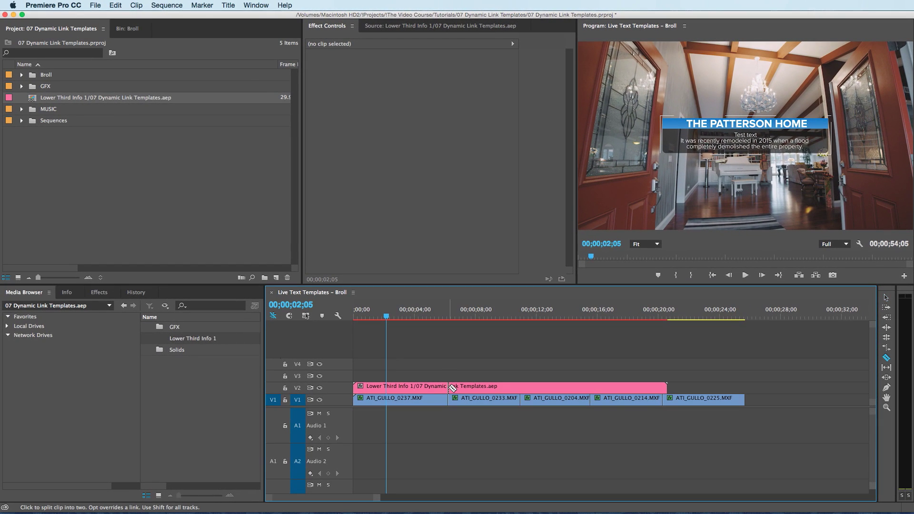
Razor the V2 lower third at the first shot's end and delete the right part.
left_click(448, 388)
key("v")
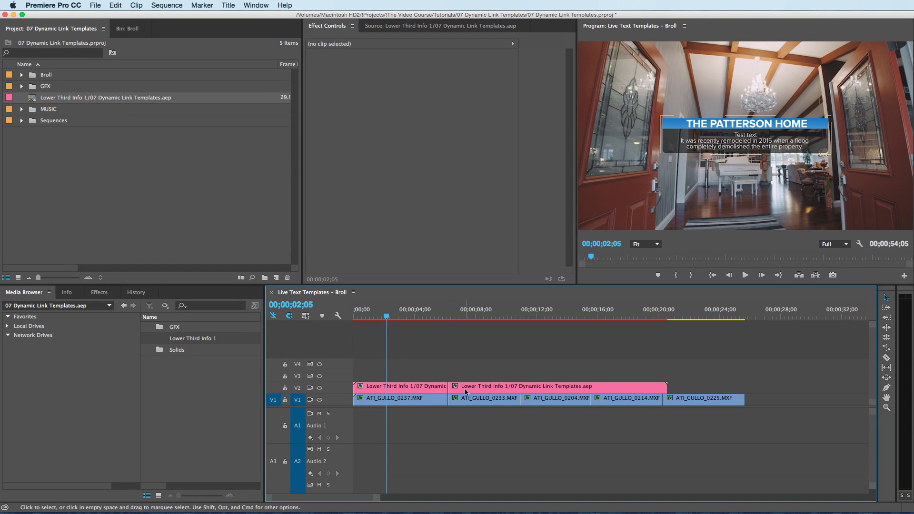
left_click(467, 387)
key("Delete")
Alt-drag an independent copy of the lower third over the kitchen shot.
left_click(477, 316)
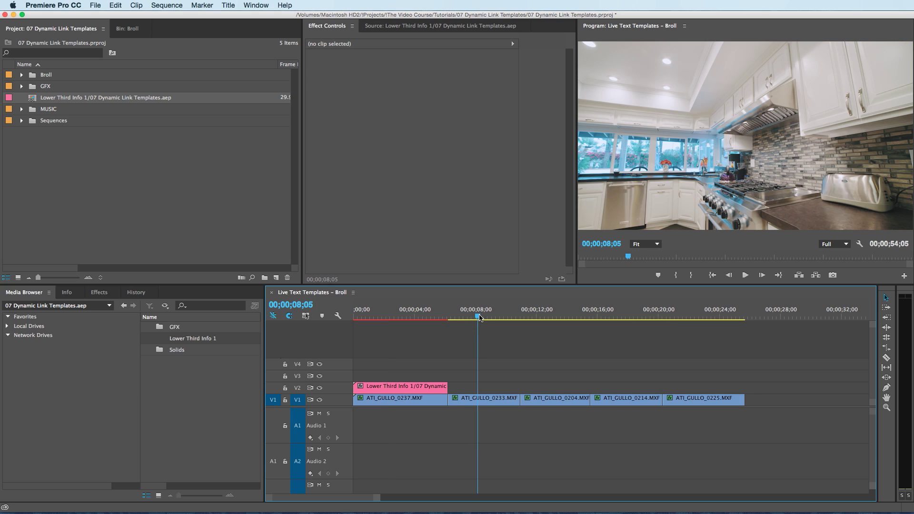
left_click_drag(417, 390, 520, 391)
left_click(489, 391)
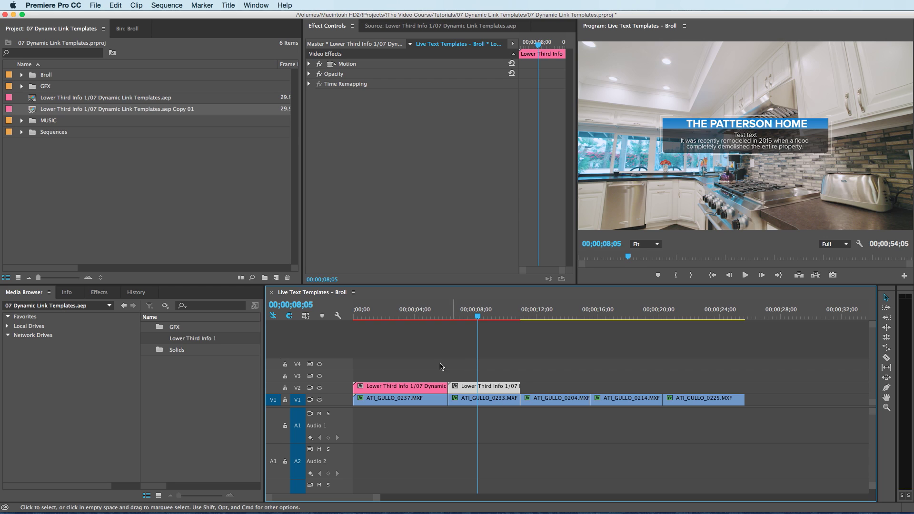
Move the playhead to the kitchen shot and show the copy's editable text fields.
left_click(404, 315)
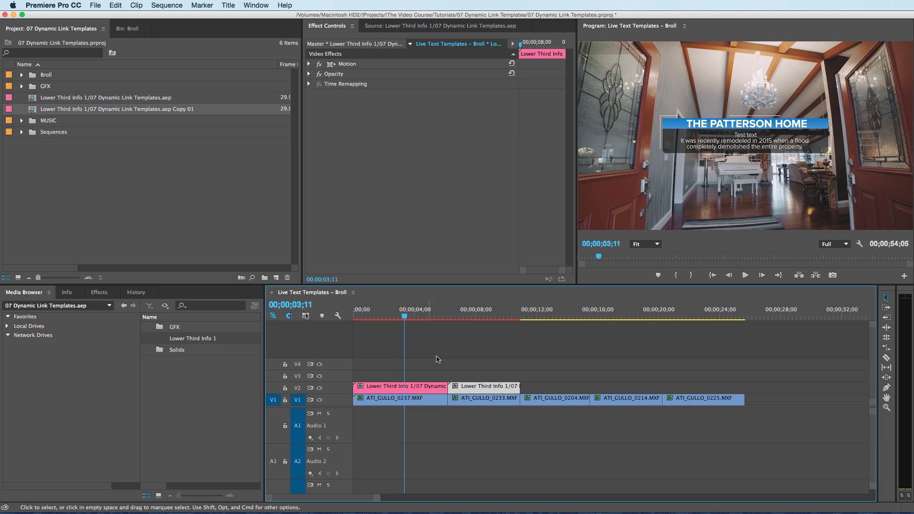
left_click(470, 316)
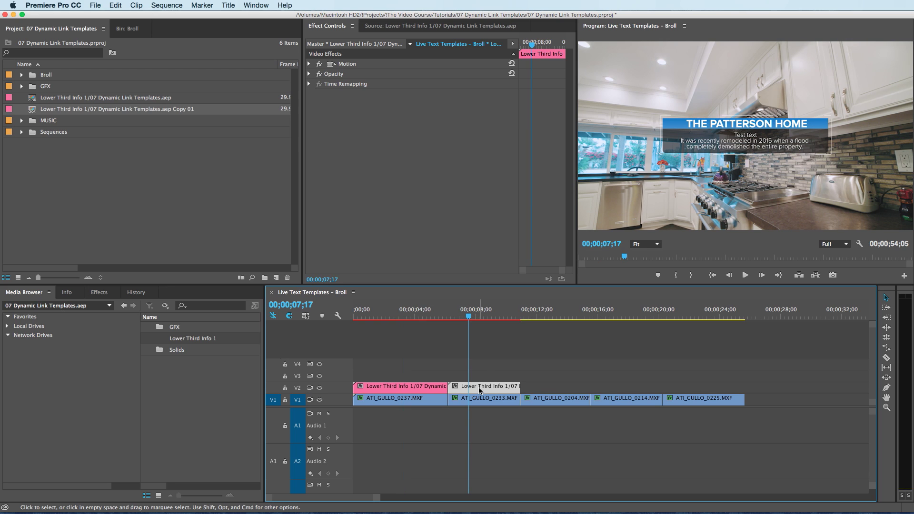
left_click(370, 45)
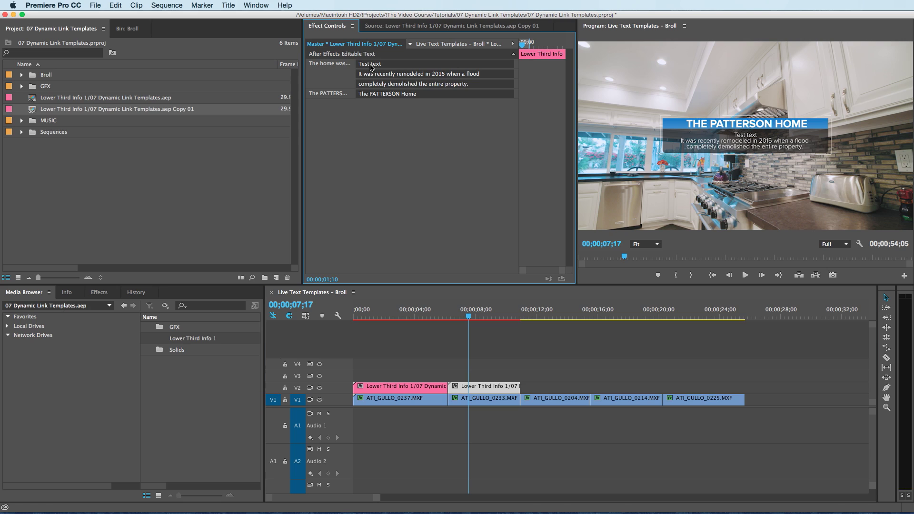
Enter abc, abs, abc and abc into the copy's editable text fields.
left_click(372, 65)
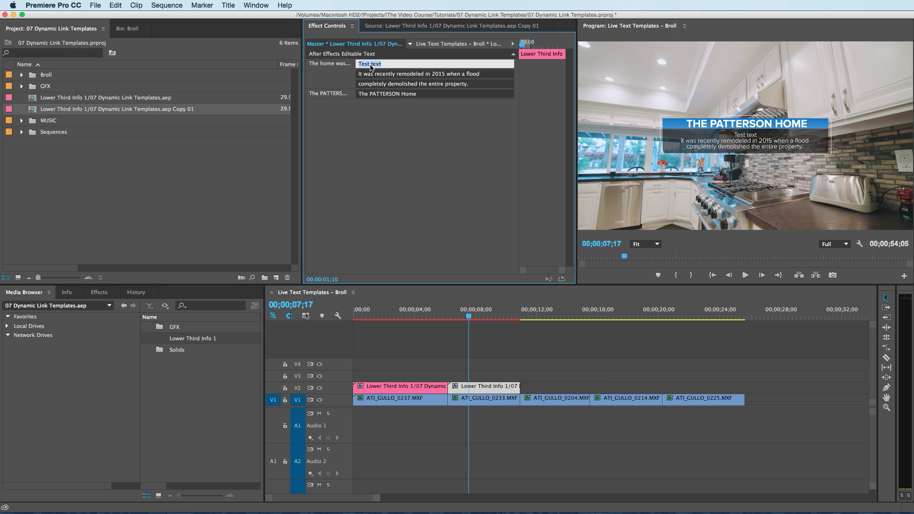
type("abc")
key("Tab")
type("abs")
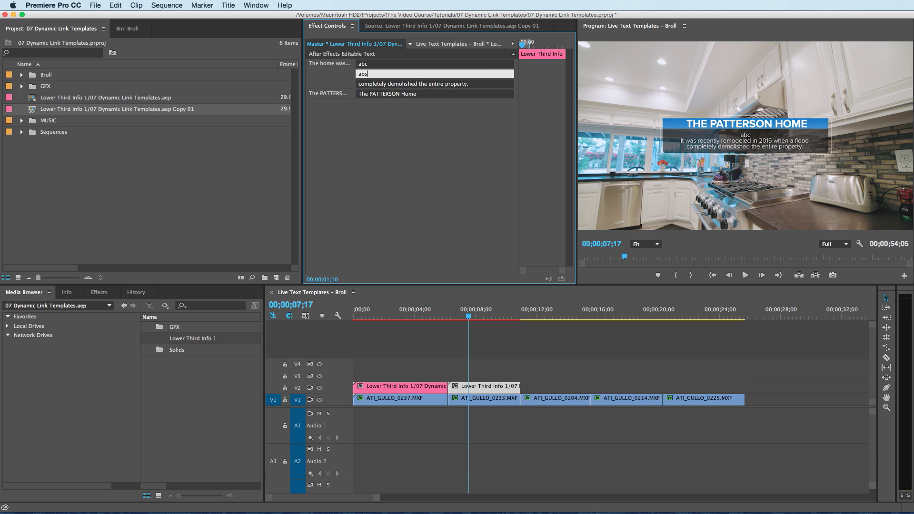
key("Tab")
type("abc")
key("Tab")
type("abc")
key("Tab")
left_click(520, 356)
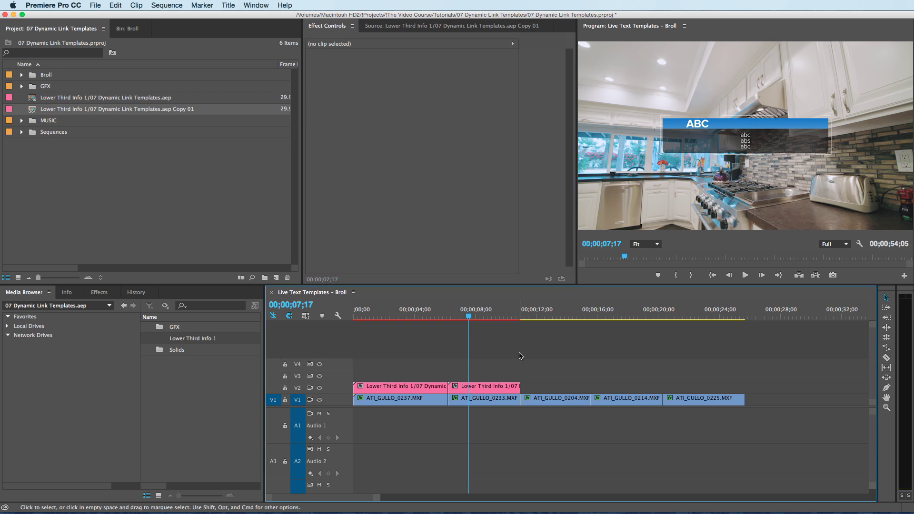
Compare the Test text and ABC lower thirds, then Alt-drag a copy over the third shot.
left_click(417, 318)
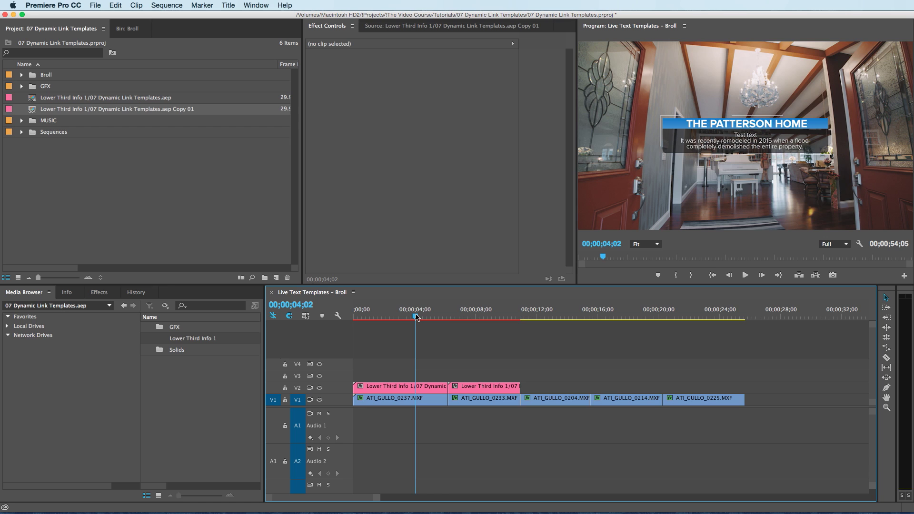
left_click(483, 318)
left_click(417, 318)
left_click(482, 317)
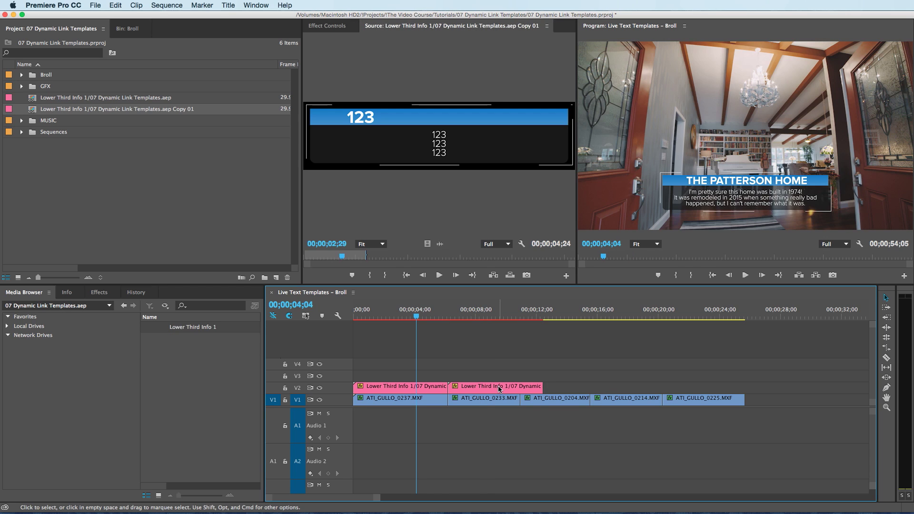
left_click_drag(500, 390, 572, 390)
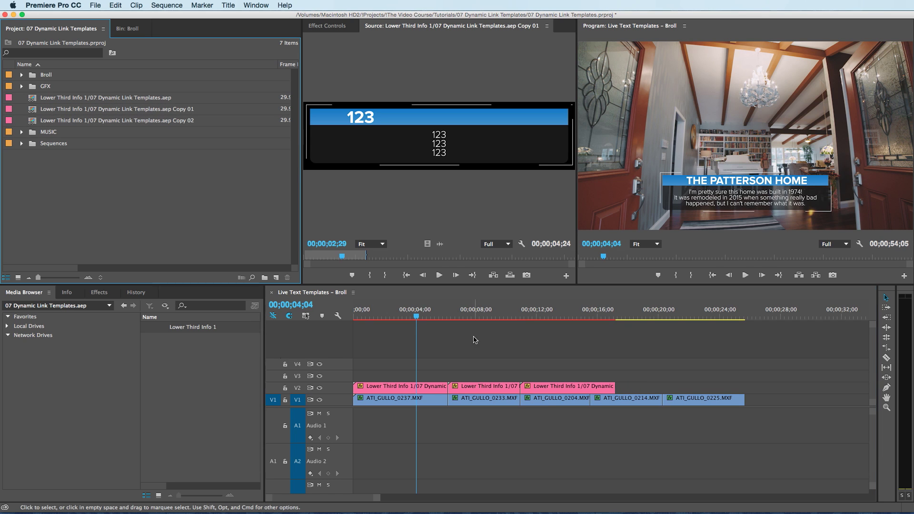